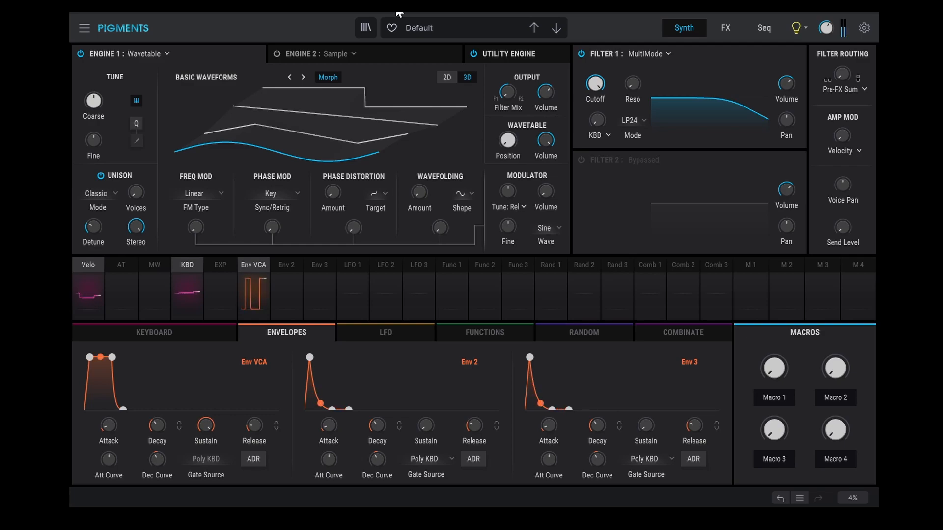
Load the IO wavetable from the Pigments 3 category into Engine 1 and scan its wavetable position to the third frame
{"action": "mouse_move", "coordinate": [506, 143]}
{"action": "left_mouse_down"}
{"action": "mouse_move", "coordinate": [508, 125]}
{"action": "mouse_move", "coordinate": [514, 142]}
{"action": "left_mouse_up"}
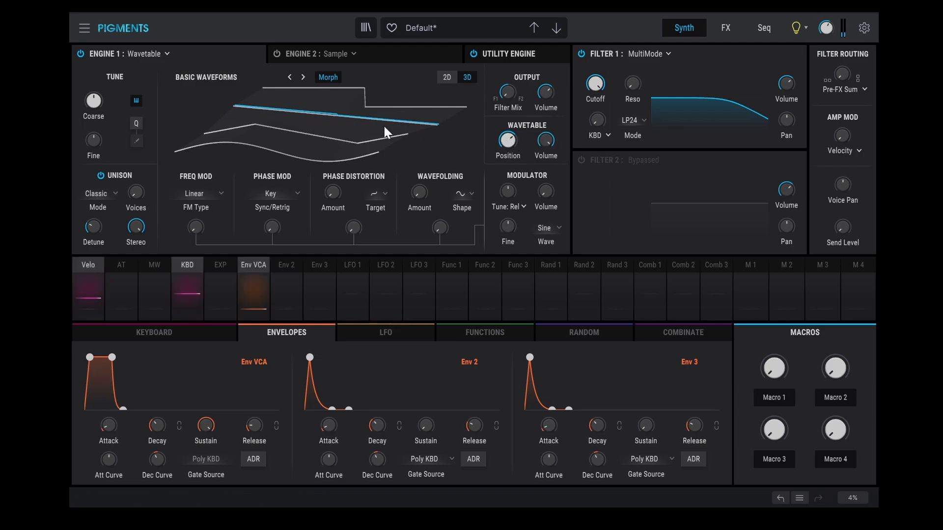
{"action": "left_click", "coordinate": [210, 78]}
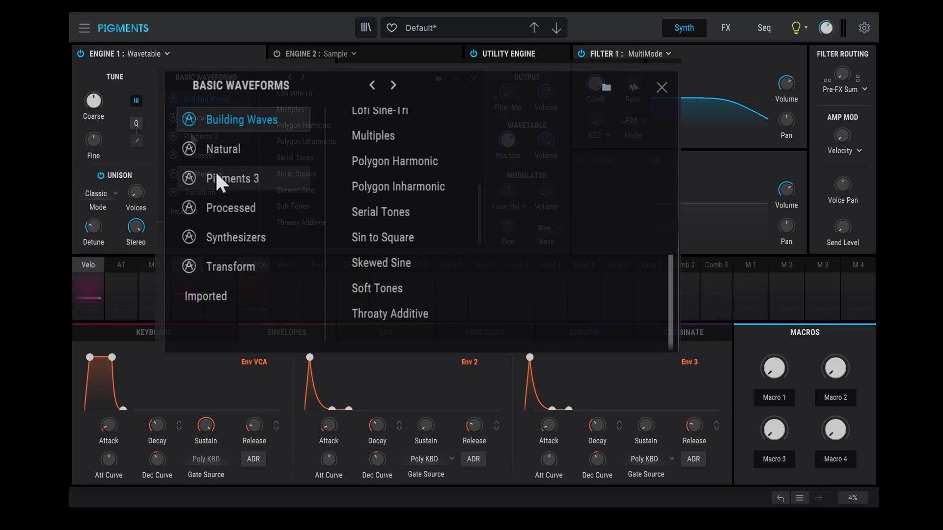
{"action": "left_click", "coordinate": [216, 171]}
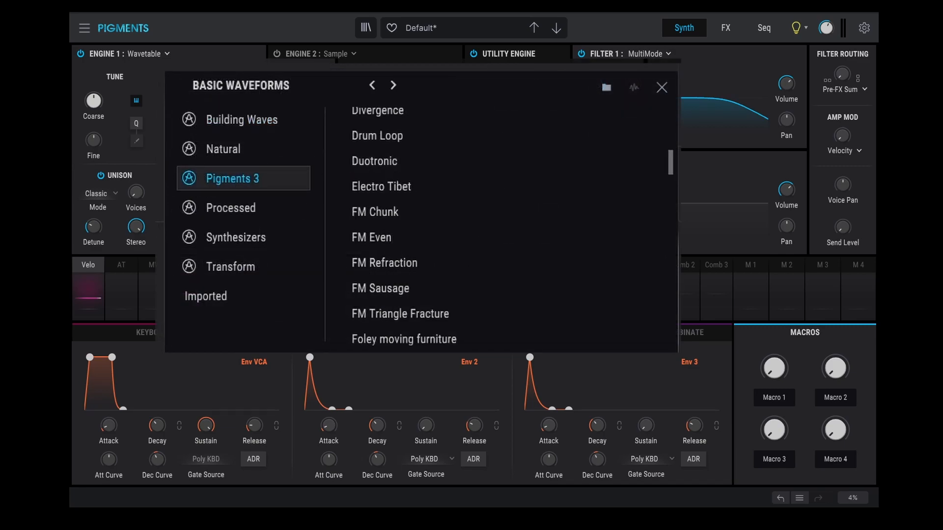
{"action": "left_click_drag", "start_coordinate": [670, 156], "coordinate": [670, 170]}
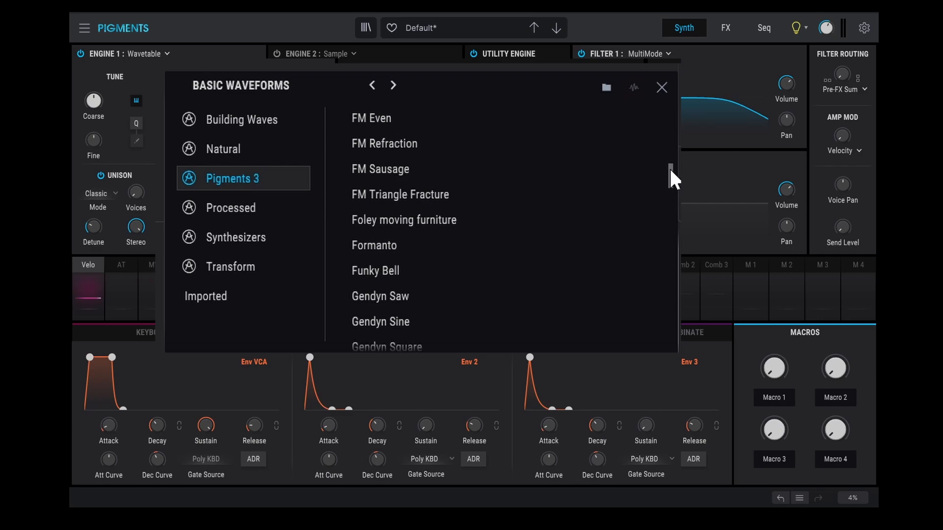
{"action": "left_click_drag", "start_coordinate": [670, 169], "coordinate": [666, 185]}
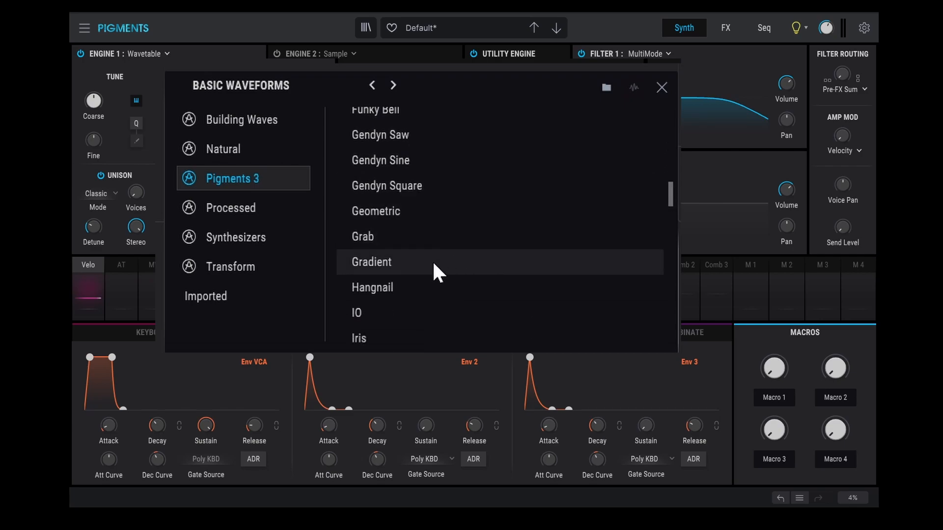
{"action": "left_click", "coordinate": [379, 314]}
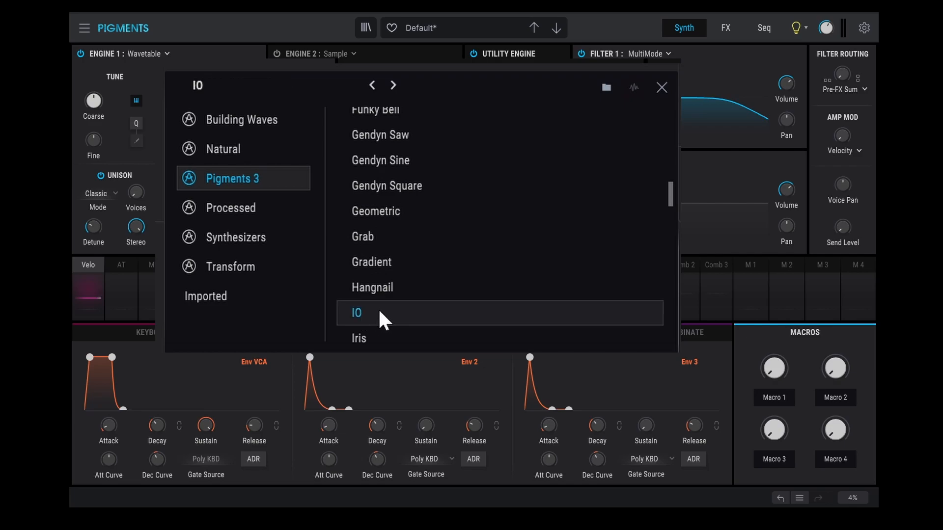
{"action": "double_click", "coordinate": [379, 314]}
{"action": "mouse_move", "coordinate": [522, 133]}
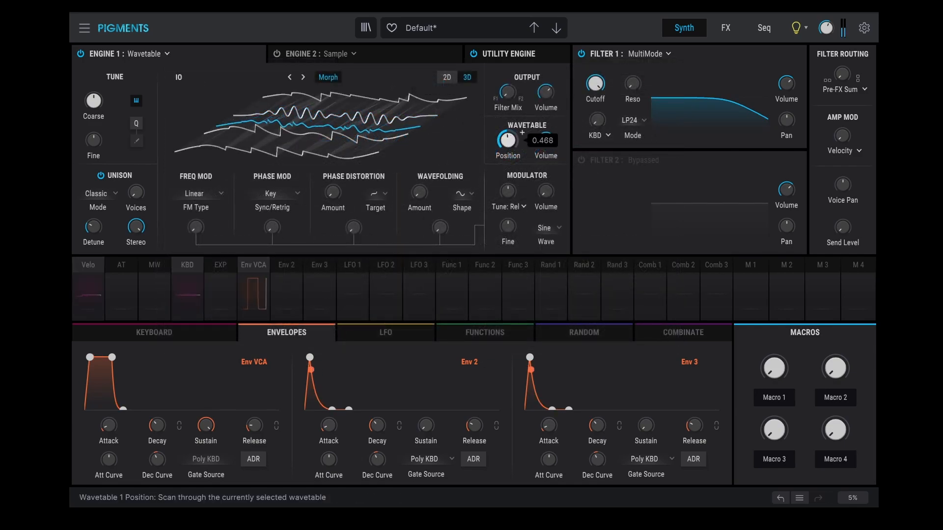
{"action": "left_click_drag", "start_coordinate": [507, 138], "coordinate": [506, 143]}
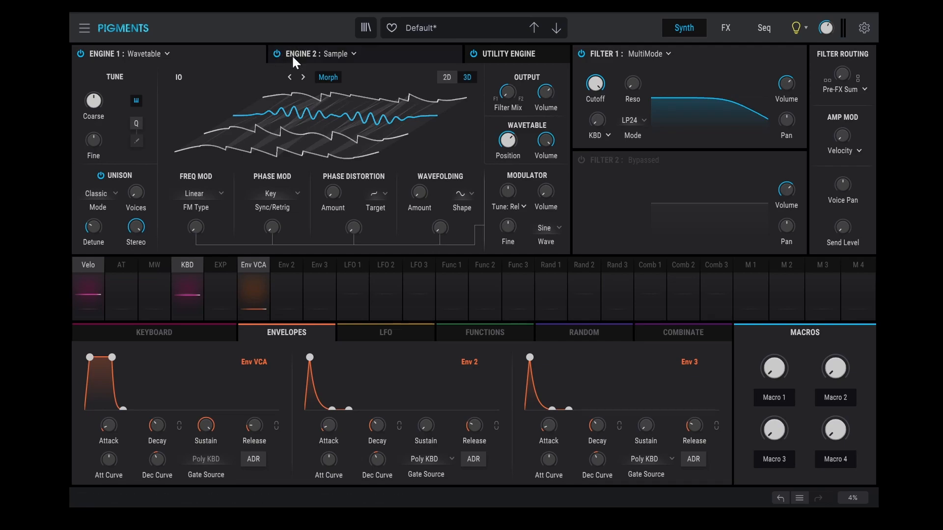
Keep Engine 2 as a Sample engine and load the Marimba C1 sample from the Bells & Mallets category
{"action": "left_click", "coordinate": [348, 54]}
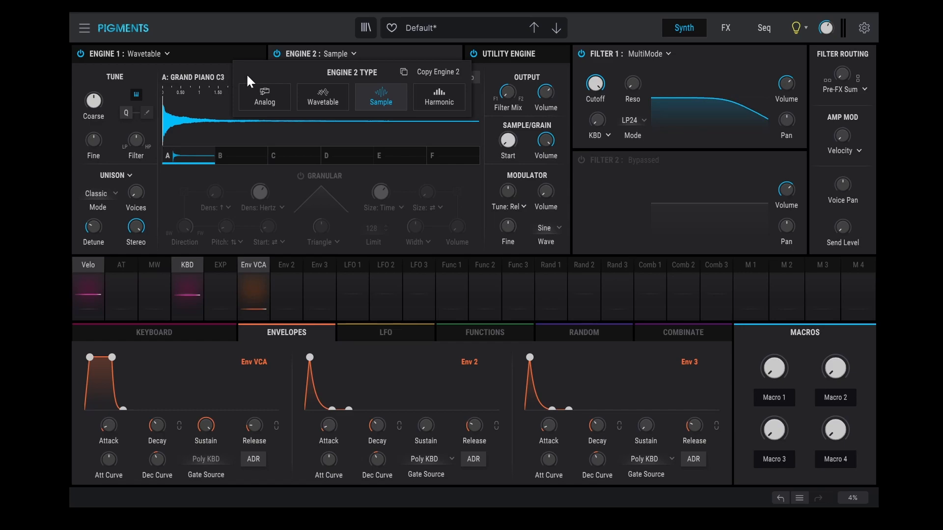
{"action": "left_click", "coordinate": [374, 92]}
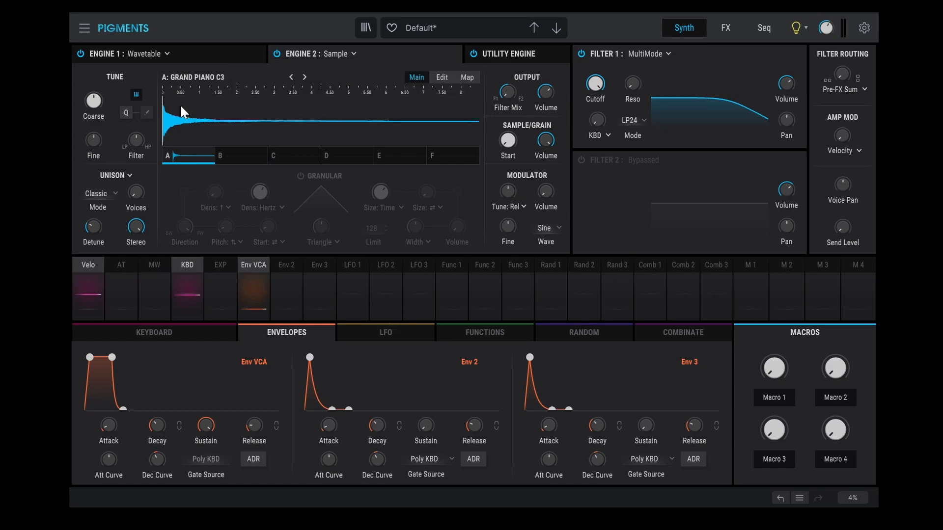
{"action": "left_click", "coordinate": [196, 77]}
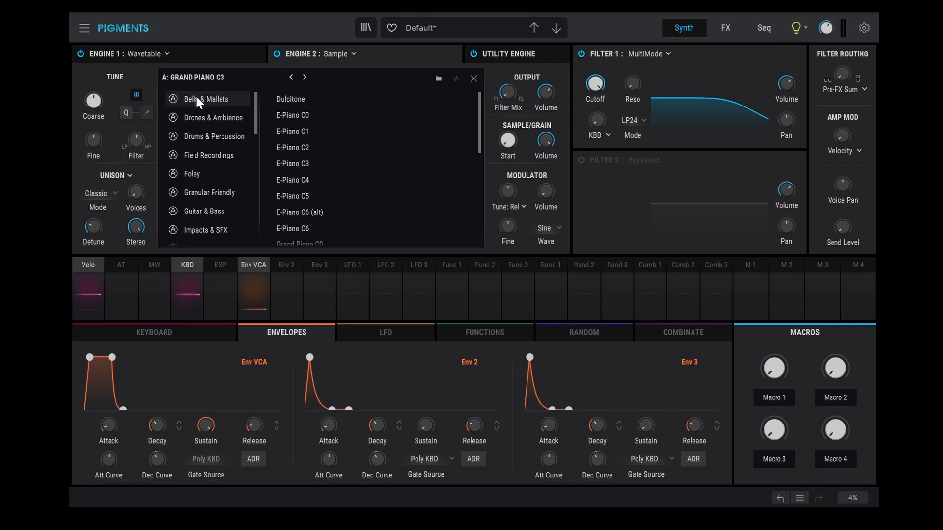
{"action": "left_click", "coordinate": [196, 94]}
{"action": "double_click", "coordinate": [295, 167]}
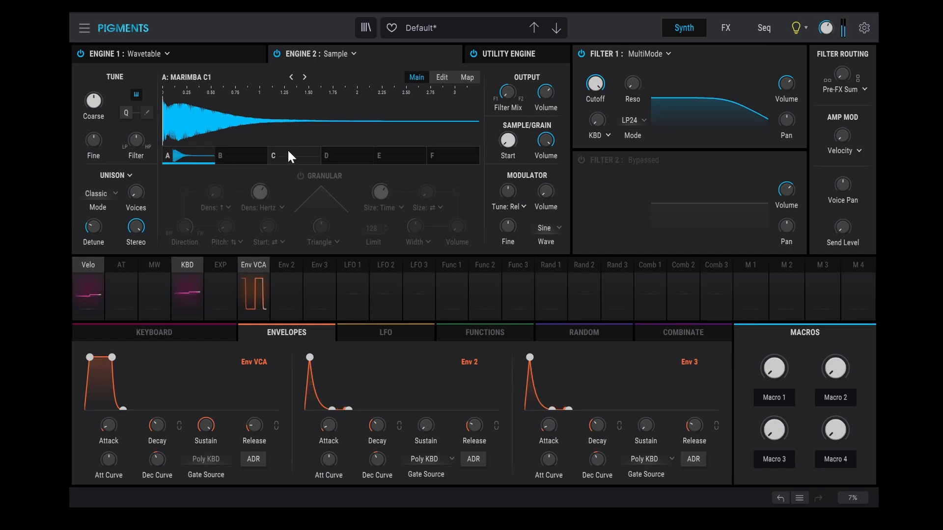
Adjust Engine 2's output volume while Engine 1 is temporarily switched off
{"action": "left_click", "coordinate": [80, 54]}
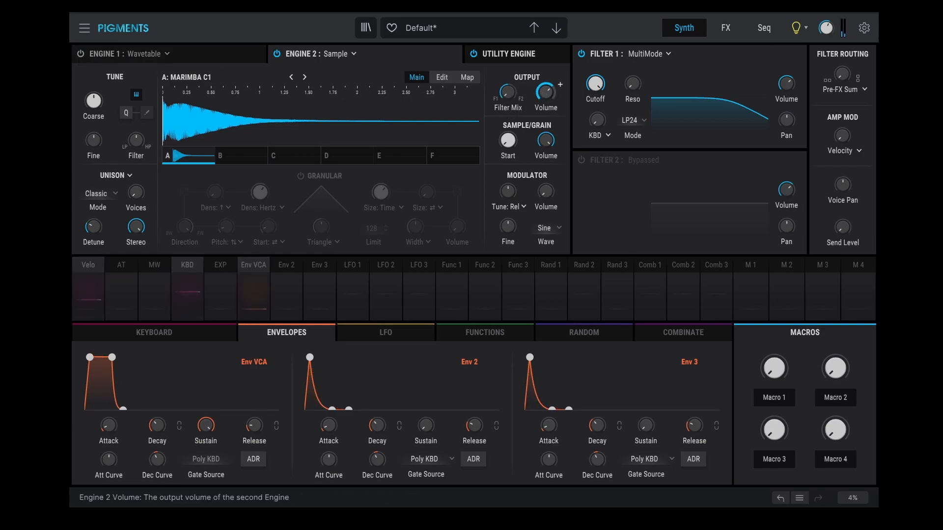
{"action": "left_click_drag", "start_coordinate": [545, 92], "coordinate": [545, 86]}
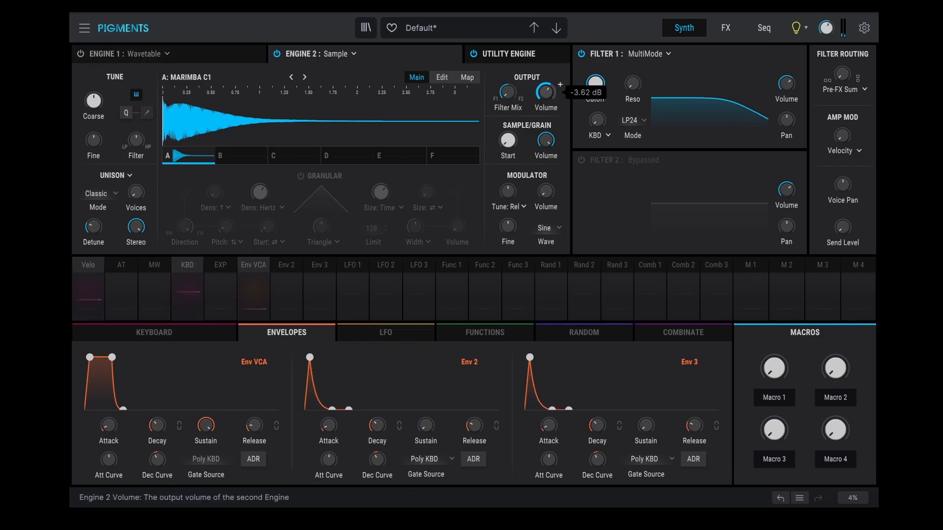
{"action": "left_click", "coordinate": [79, 54]}
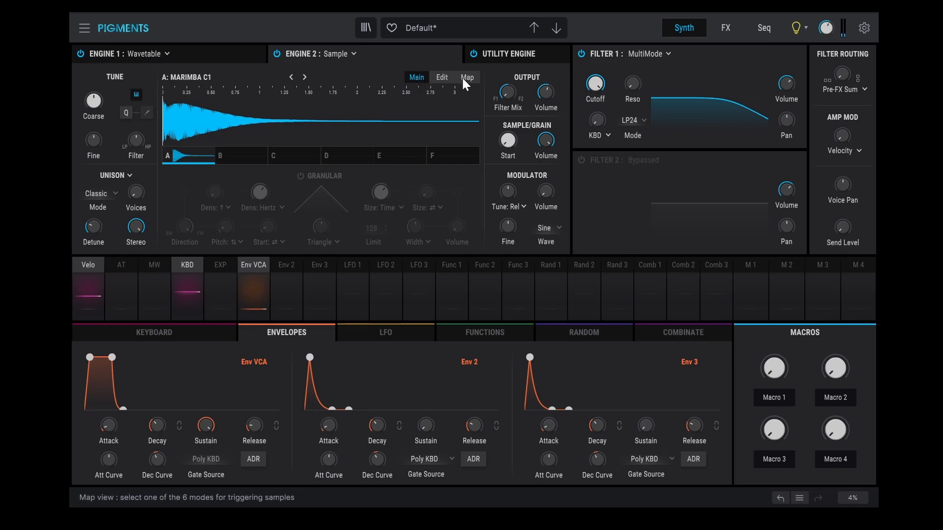
Modulate Filter 1's cutoff with Env 2 at an amount of 0.41 and lower the base cutoff
{"action": "left_click", "coordinate": [260, 55]}
{"action": "mouse_move", "coordinate": [595, 82]}
{"action": "left_mouse_down"}
{"action": "mouse_move", "coordinate": [595, 98]}
{"action": "mouse_move", "coordinate": [603, 83]}
{"action": "left_mouse_up"}
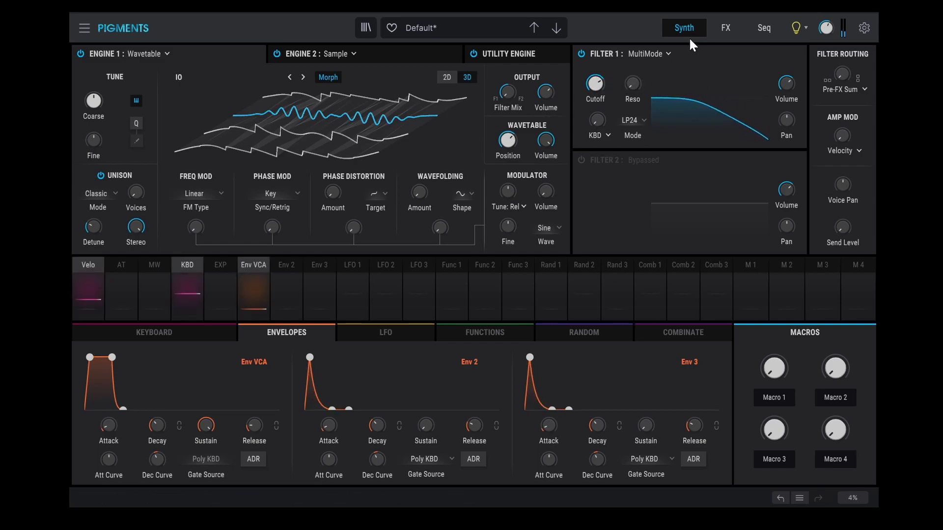
{"action": "left_click", "coordinate": [608, 77]}
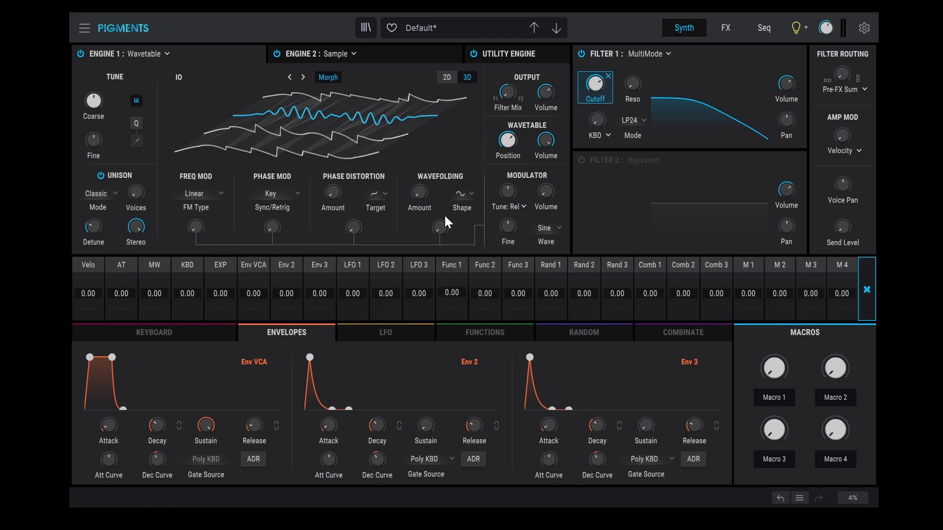
{"action": "mouse_move", "coordinate": [290, 286]}
{"action": "left_mouse_down"}
{"action": "mouse_move", "coordinate": [290, 272]}
{"action": "mouse_move", "coordinate": [288, 286]}
{"action": "left_mouse_up"}
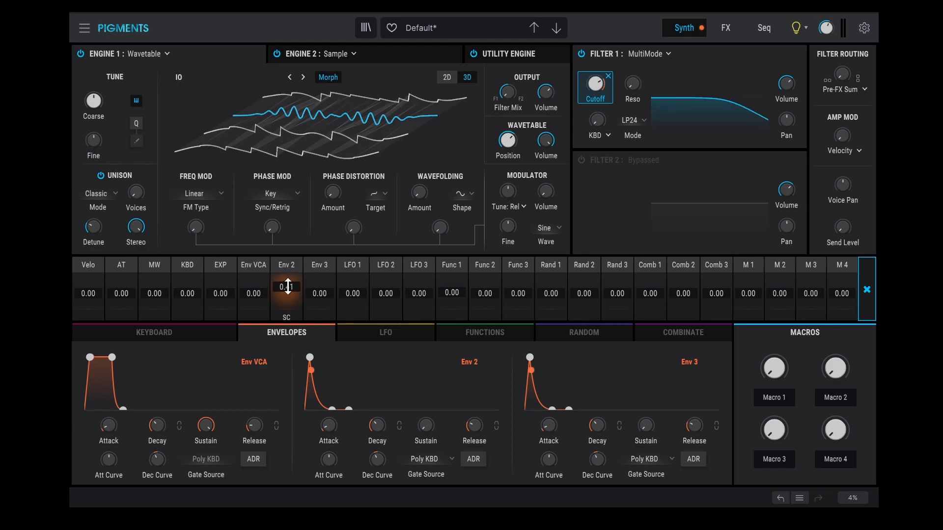
{"action": "mouse_move", "coordinate": [589, 82]}
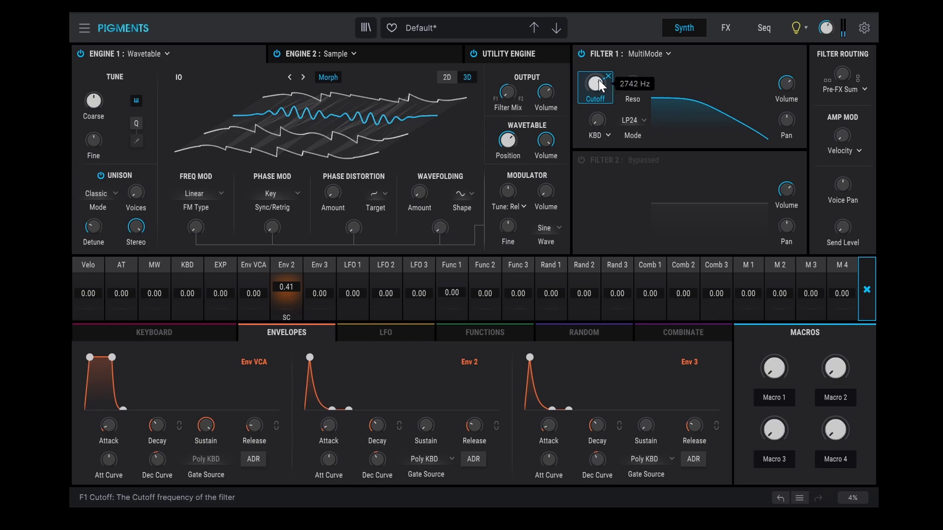
{"action": "left_click_drag", "start_coordinate": [589, 81], "coordinate": [588, 118]}
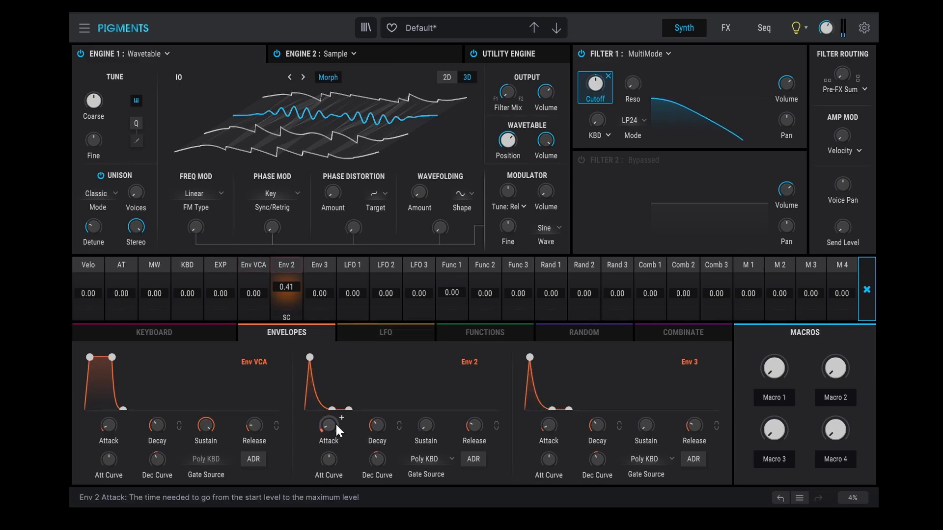
Lengthen Env 2's attack and add some resonance to Filter 1
{"action": "left_click_drag", "start_coordinate": [309, 357], "coordinate": [333, 365]}
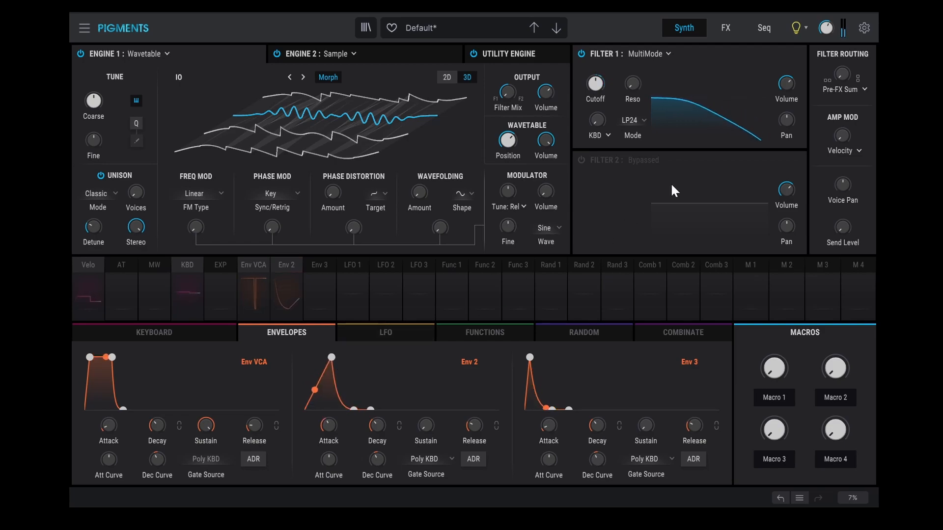
{"action": "left_click_drag", "start_coordinate": [595, 87], "coordinate": [634, 73]}
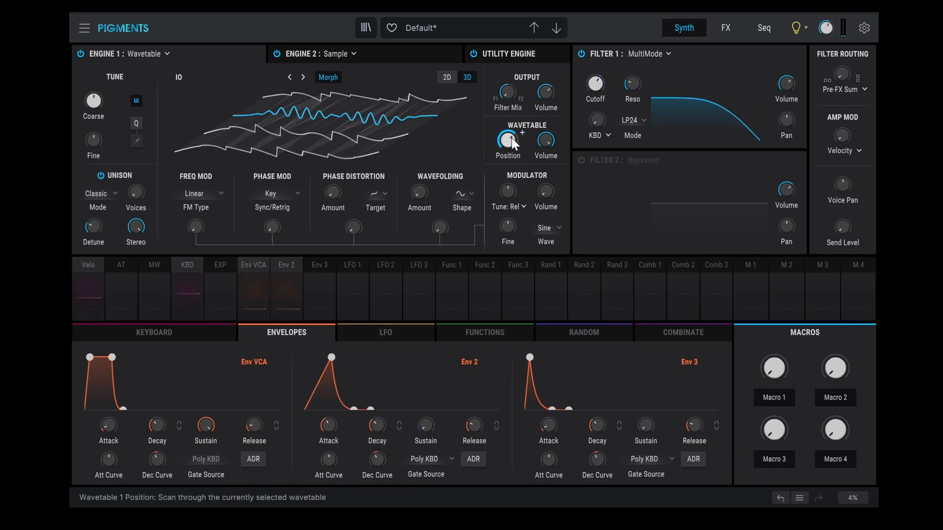
Modulate Engine 1's wavetable position with Env 2 at 1.00 from the lowest base position, and lower Filter 1's cutoff
{"action": "mouse_move", "coordinate": [510, 142]}
{"action": "left_mouse_down"}
{"action": "mouse_move", "coordinate": [510, 182]}
{"action": "mouse_move", "coordinate": [510, 127]}
{"action": "left_mouse_up"}
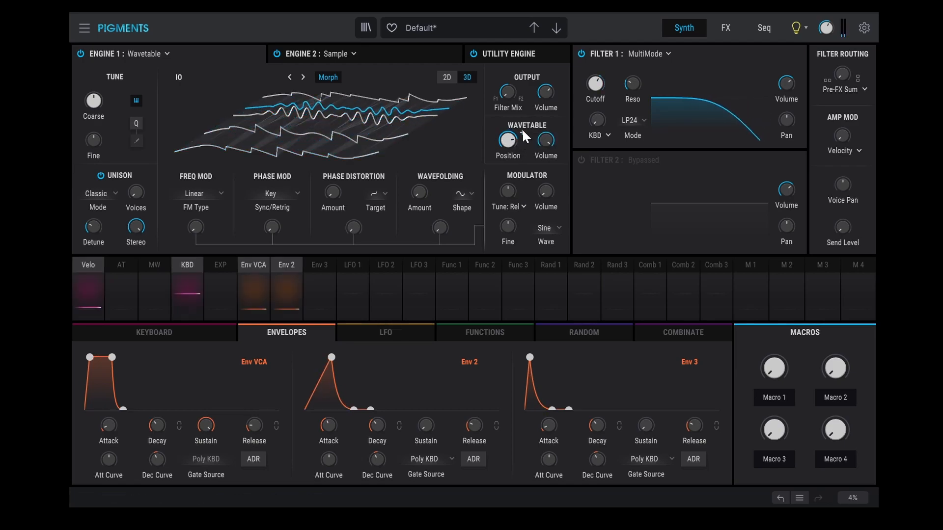
{"action": "left_click", "coordinate": [521, 130]}
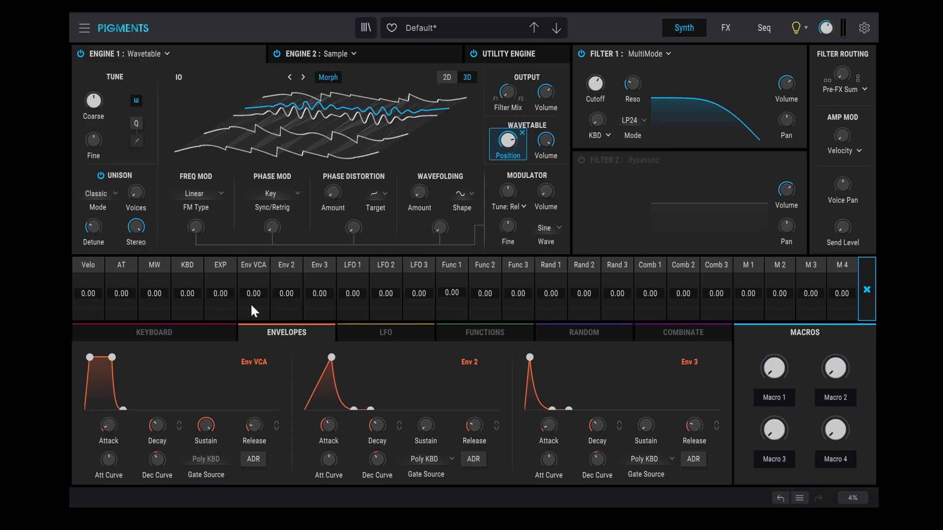
{"action": "left_click_drag", "start_coordinate": [286, 295], "coordinate": [286, 260]}
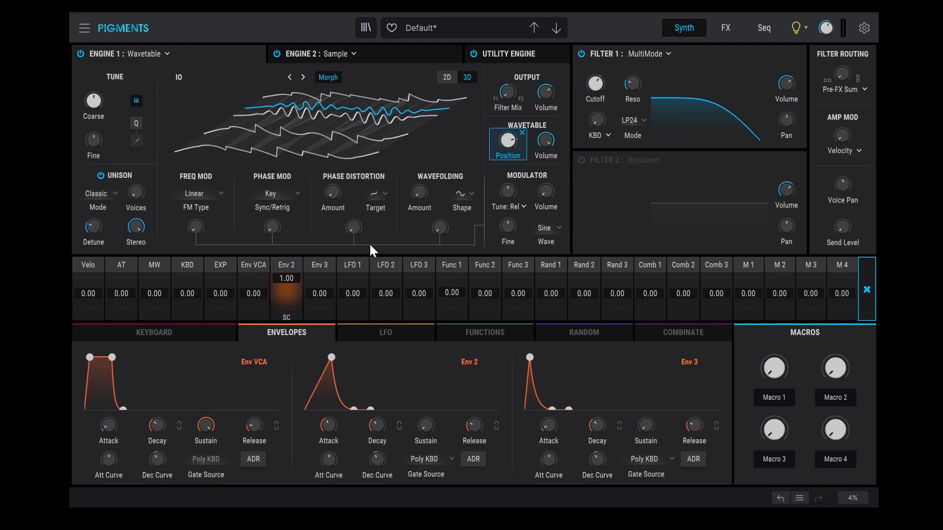
{"action": "left_click_drag", "start_coordinate": [504, 141], "coordinate": [503, 206]}
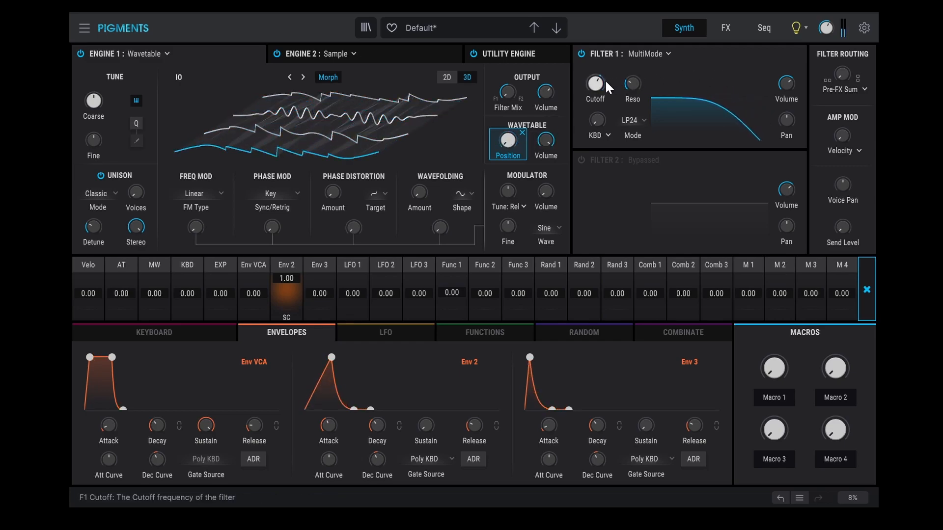
{"action": "left_click_drag", "start_coordinate": [596, 84], "coordinate": [596, 104]}
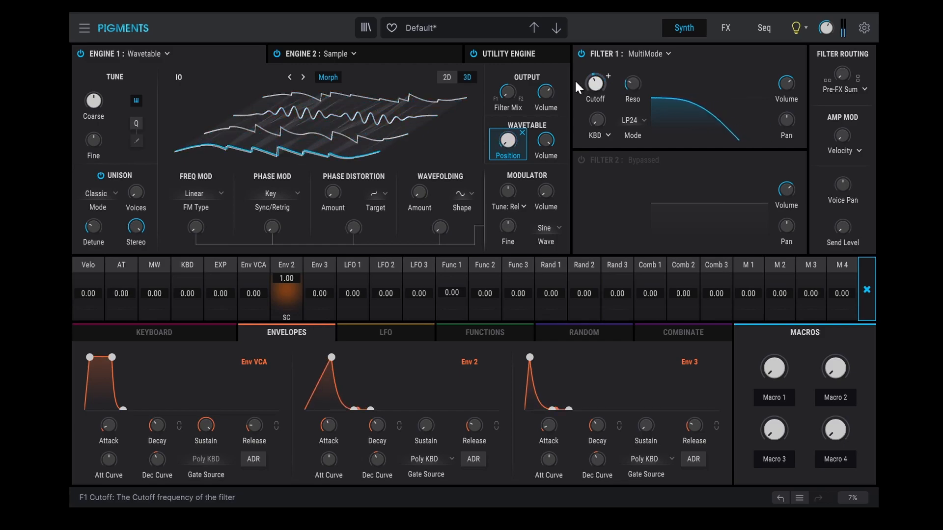
Route Engine 2 fully to Filter 2 with its Filter Mix and turn on Filter 2 with a wide-open cutoff
{"action": "left_click", "coordinate": [376, 51]}
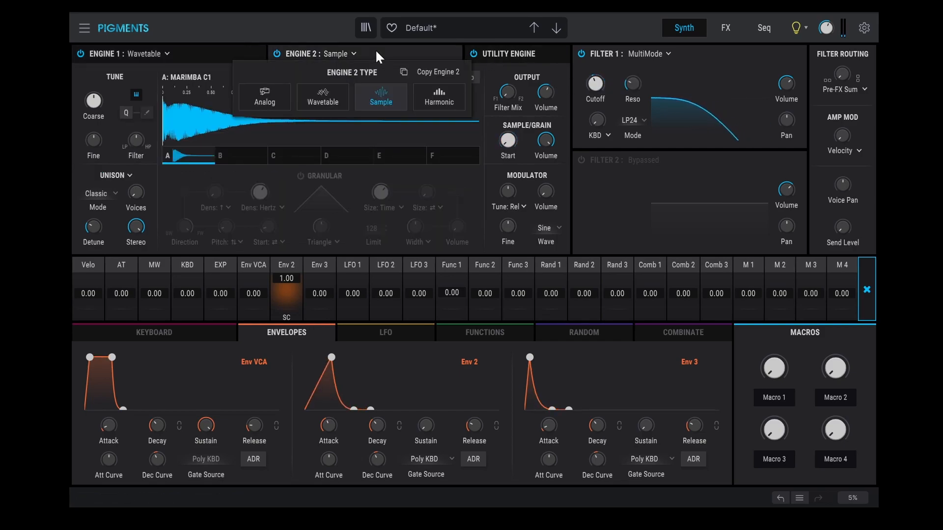
{"action": "left_click", "coordinate": [507, 93]}
{"action": "left_click_drag", "start_coordinate": [505, 91], "coordinate": [505, 24]}
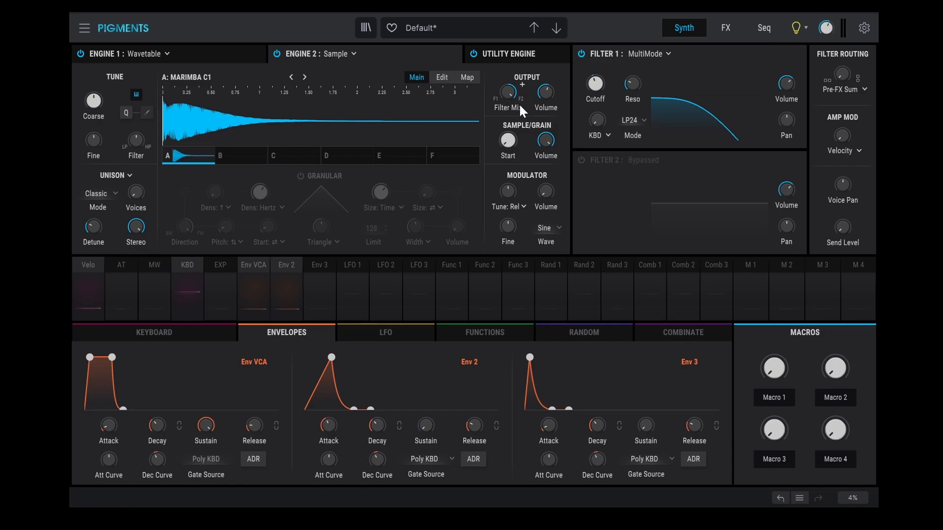
{"action": "left_click", "coordinate": [581, 159]}
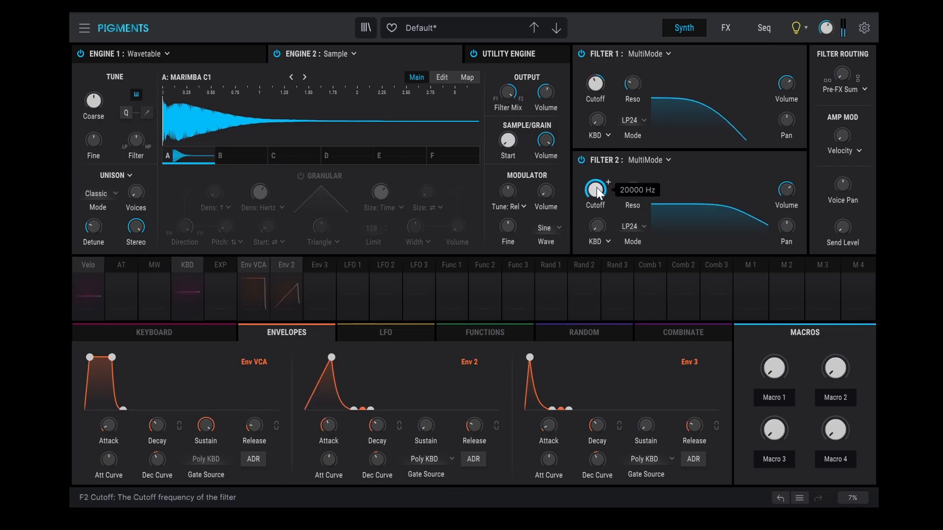
{"action": "left_click_drag", "start_coordinate": [596, 190], "coordinate": [596, 197]}
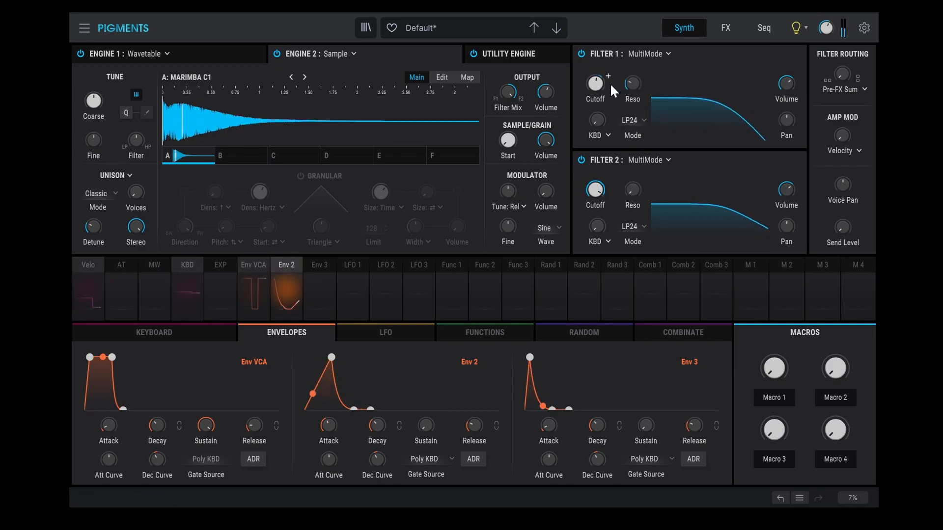
Reshape Env 2 with a longer attack and release and near-maximum sustain, and lengthen Env VCA's release
{"action": "left_click_drag", "start_coordinate": [334, 357], "coordinate": [340, 356]}
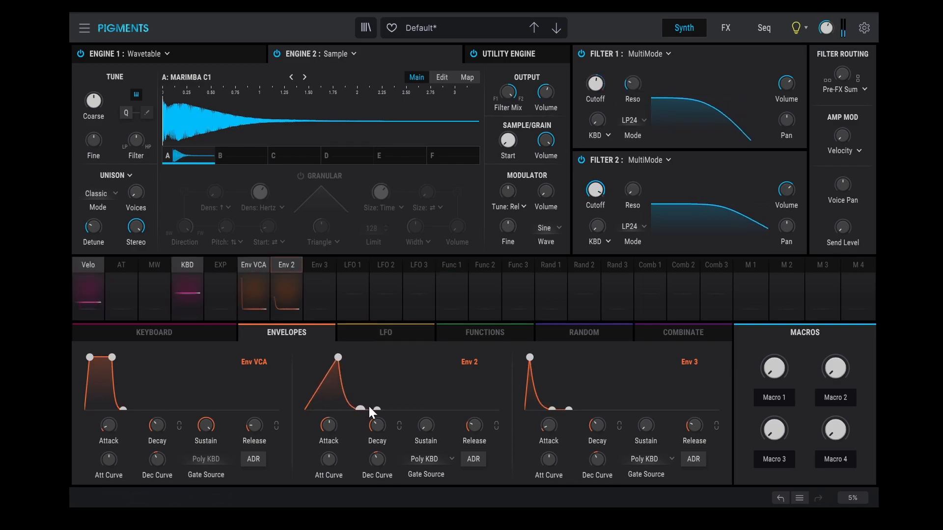
{"action": "left_click_drag", "start_coordinate": [381, 408], "coordinate": [361, 361]}
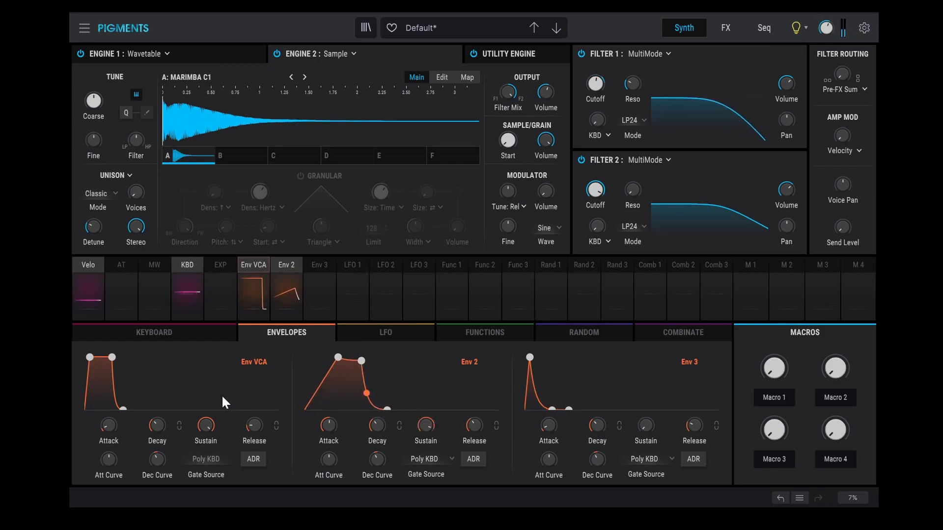
{"action": "left_click_drag", "start_coordinate": [122, 405], "coordinate": [142, 408]}
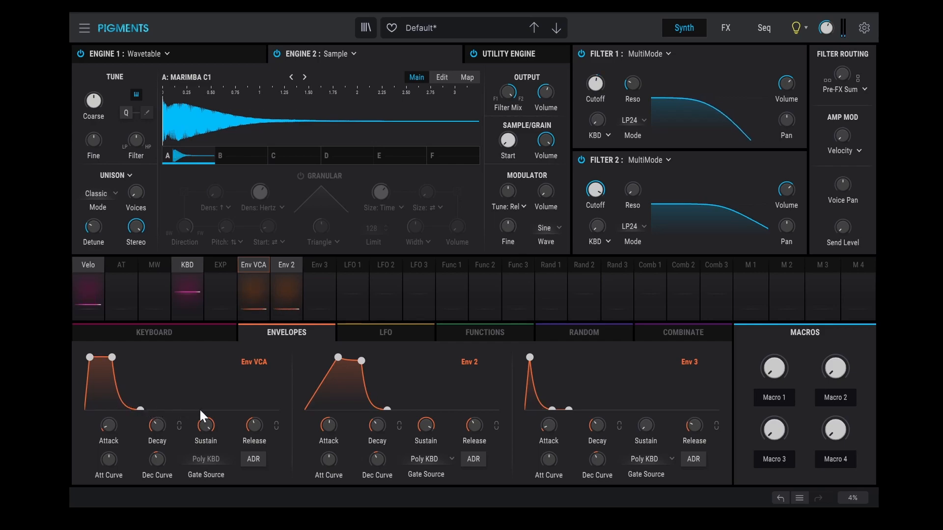
{"action": "mouse_move", "coordinate": [253, 428]}
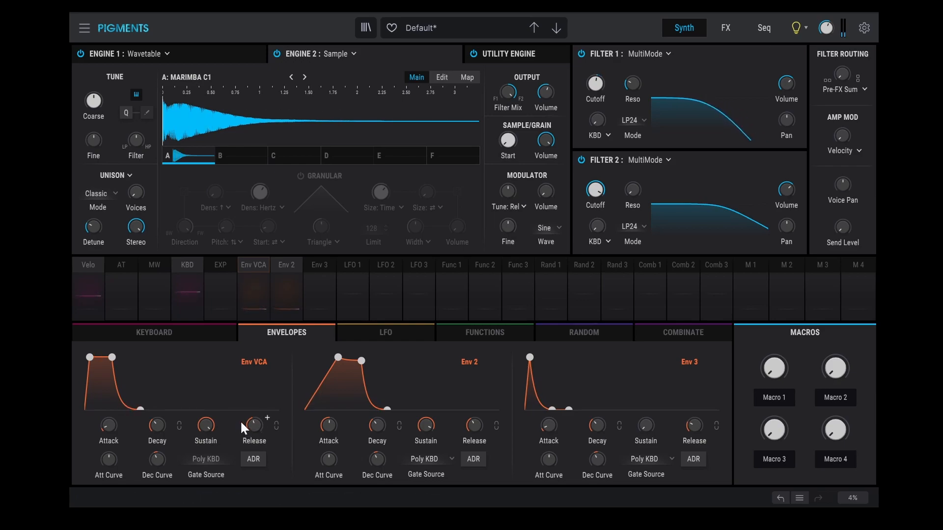
In the FX A effects chain, replace the Delay with Chorus JUN-6 and the Reverb with Flanger
{"action": "left_click", "coordinate": [725, 30]}
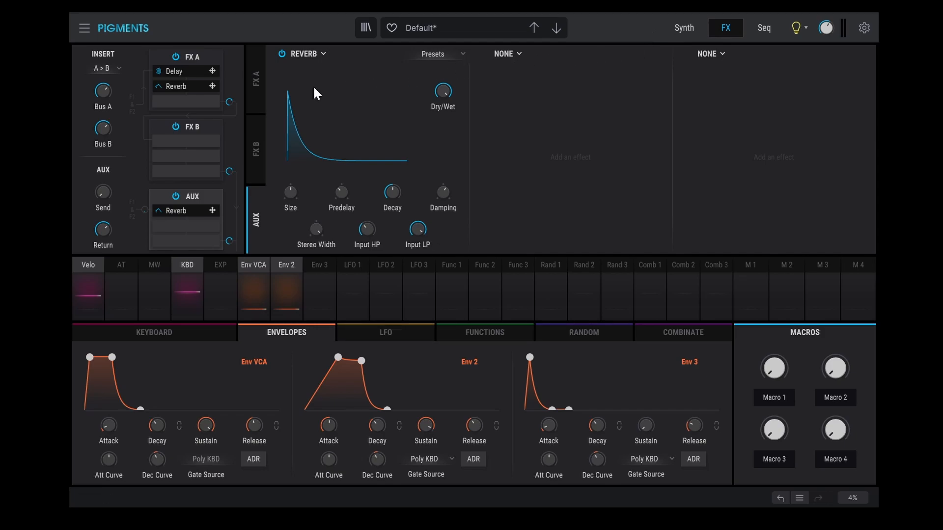
{"action": "left_click", "coordinate": [258, 84]}
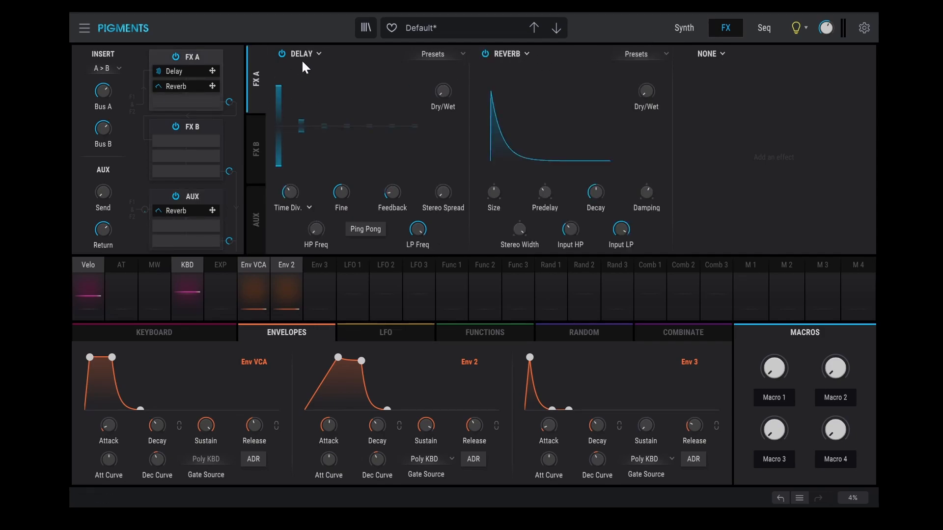
{"action": "left_click", "coordinate": [317, 54]}
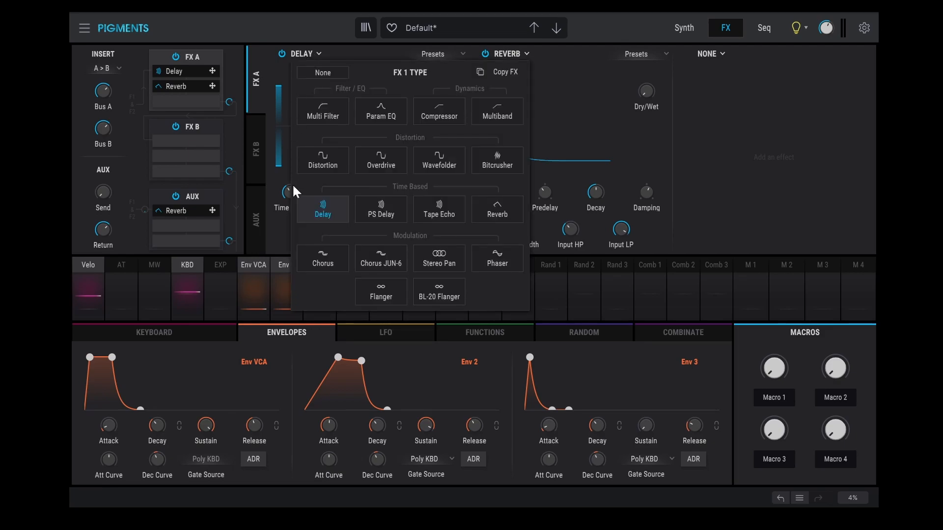
{"action": "left_click", "coordinate": [381, 260]}
{"action": "left_click", "coordinate": [505, 53]}
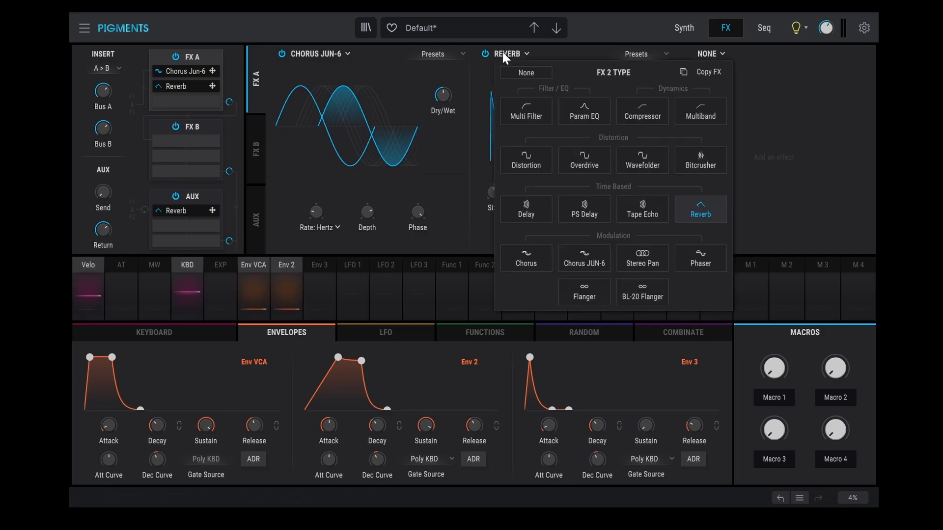
{"action": "left_click", "coordinate": [591, 289]}
Set the rate type of both the Chorus JUN-6 and the Flanger to Sync Binary
{"action": "left_click", "coordinate": [332, 227]}
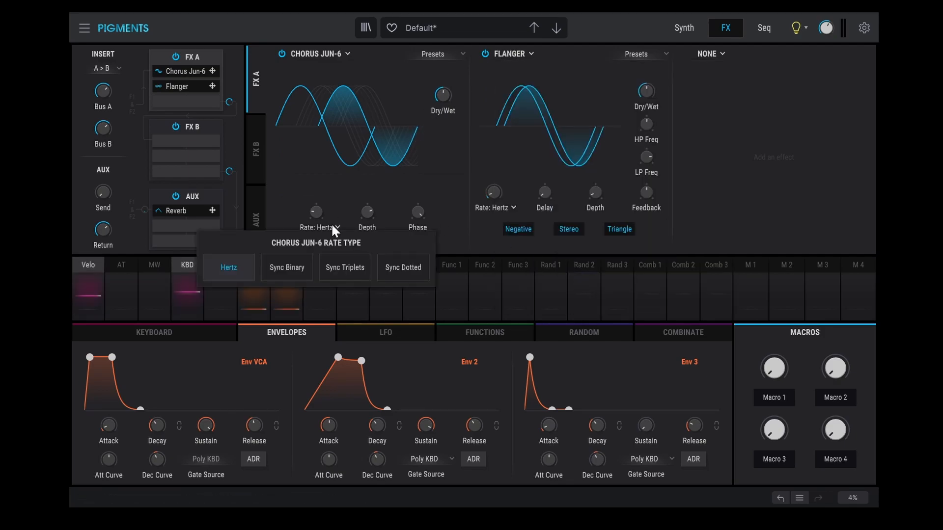
{"action": "left_click", "coordinate": [284, 274]}
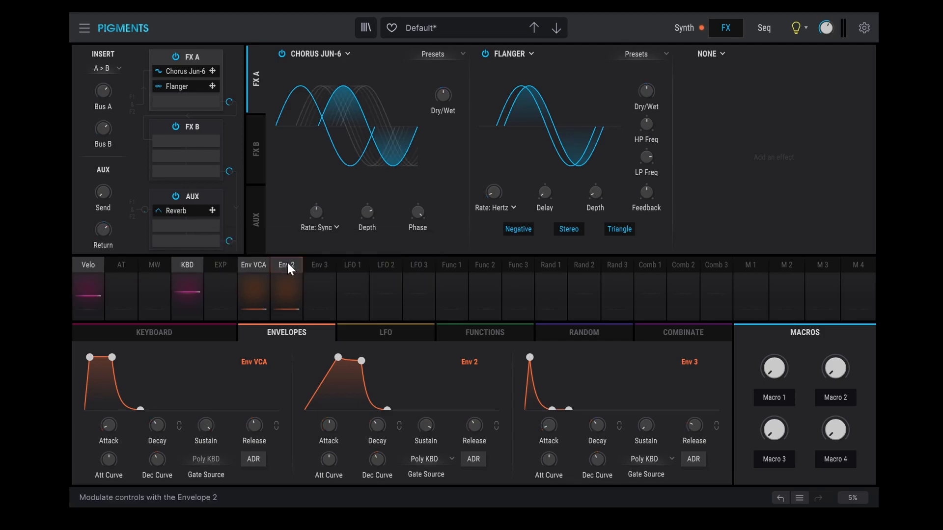
{"action": "left_click", "coordinate": [508, 207]}
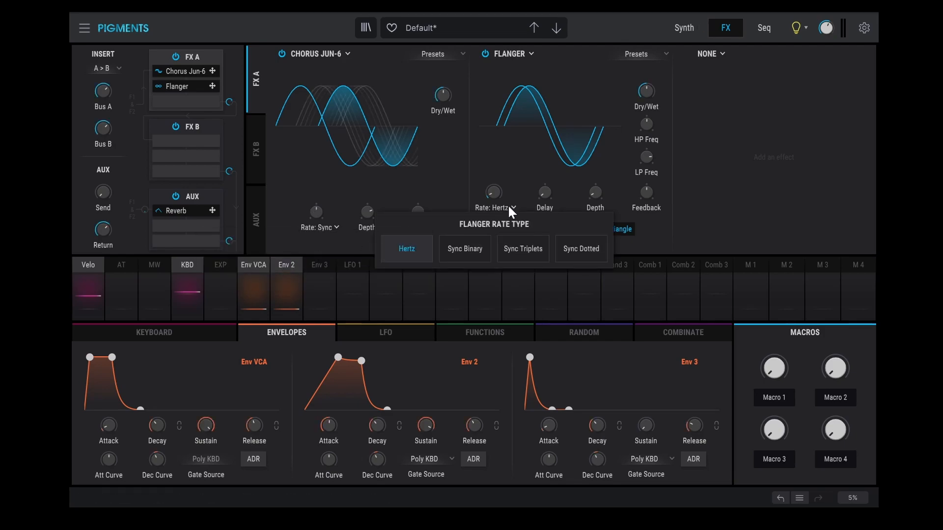
{"action": "left_click", "coordinate": [464, 246]}
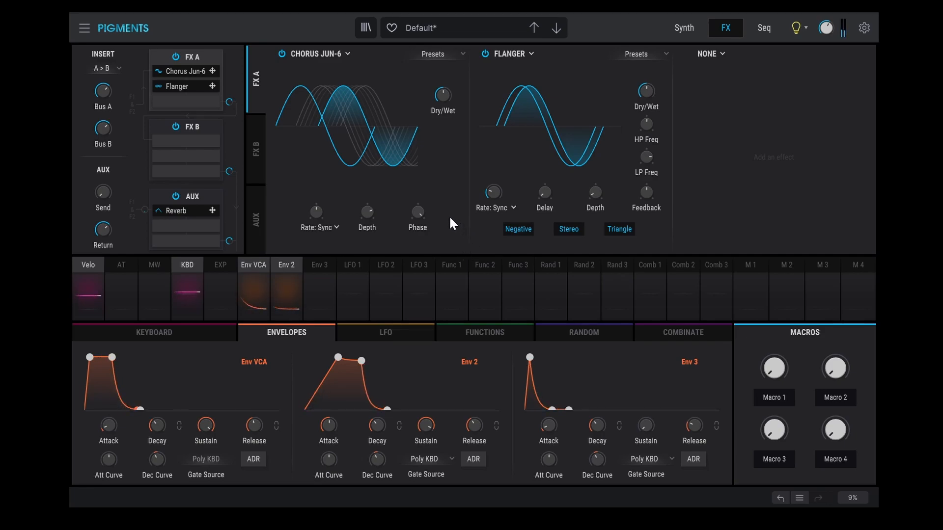
Raise the AUX send level to feed the signal into the AUX bus reverb
{"action": "left_click", "coordinate": [256, 219]}
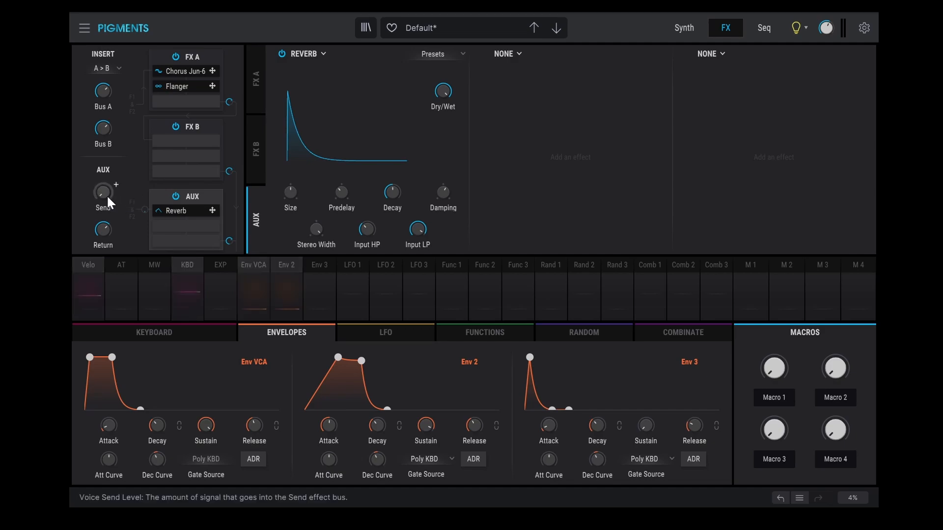
{"action": "mouse_move", "coordinate": [99, 196]}
{"action": "left_click_drag", "start_coordinate": [108, 197], "coordinate": [108, 166]}
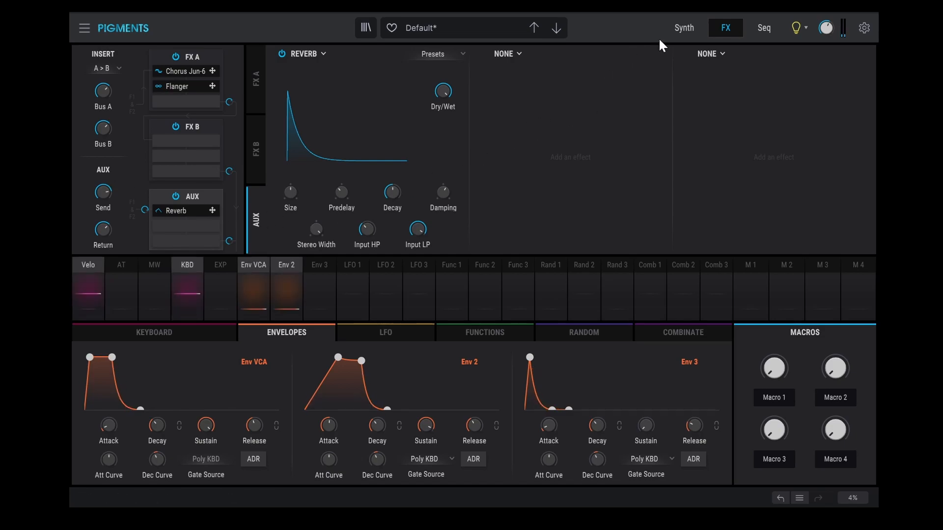
Switch Engine 1's unison to Chord mode, increase its voices, and pick a chord
{"action": "left_click", "coordinate": [679, 24]}
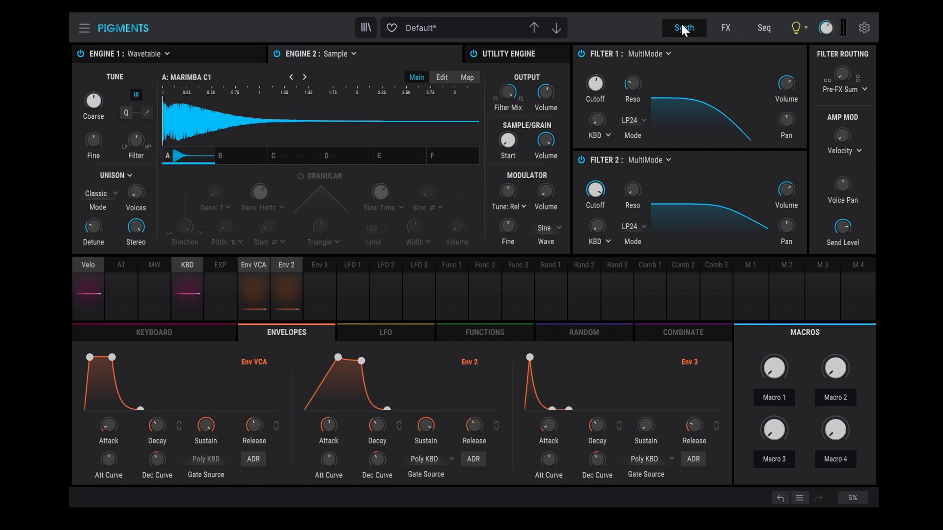
{"action": "left_click", "coordinate": [221, 58]}
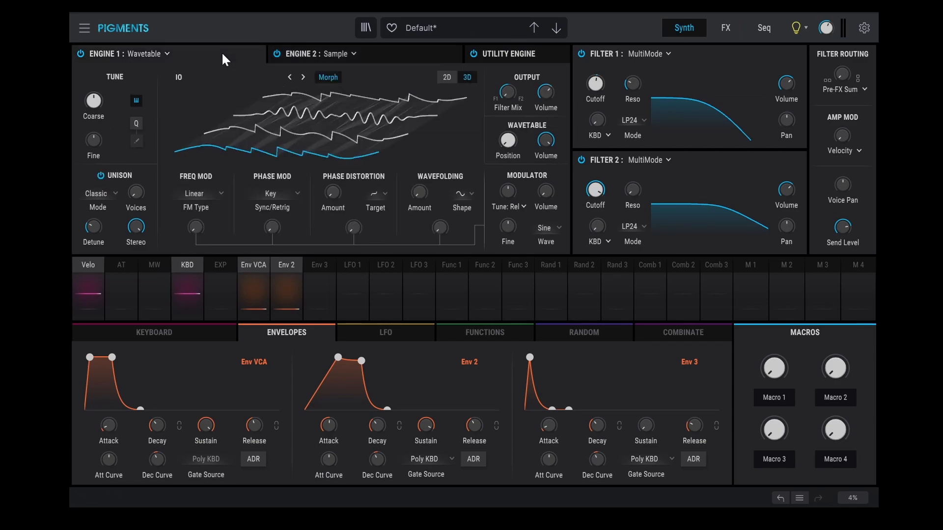
{"action": "left_click", "coordinate": [104, 193]}
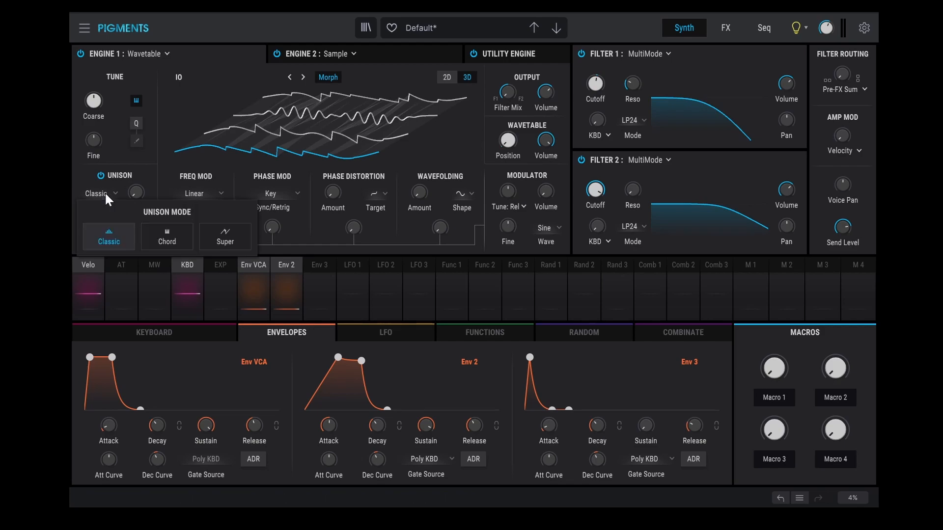
{"action": "left_click", "coordinate": [161, 233]}
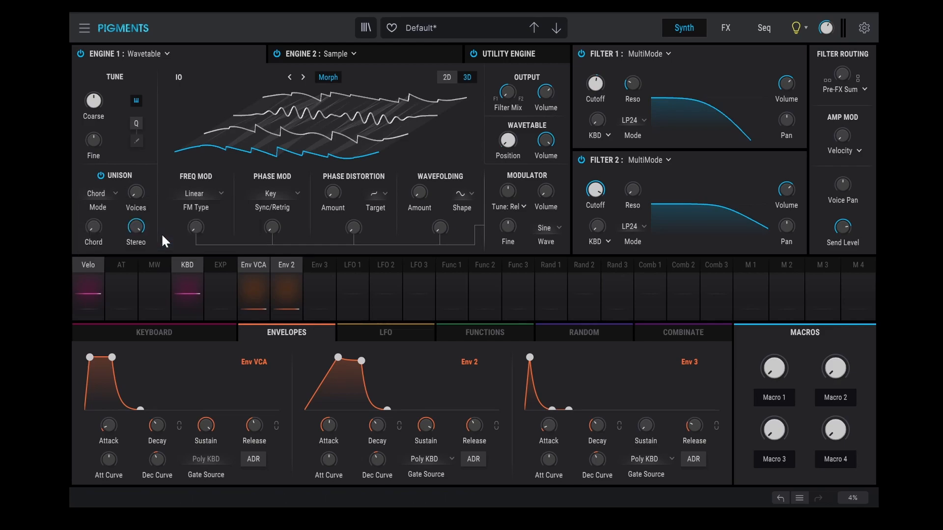
{"action": "left_click_drag", "start_coordinate": [136, 196], "coordinate": [137, 191]}
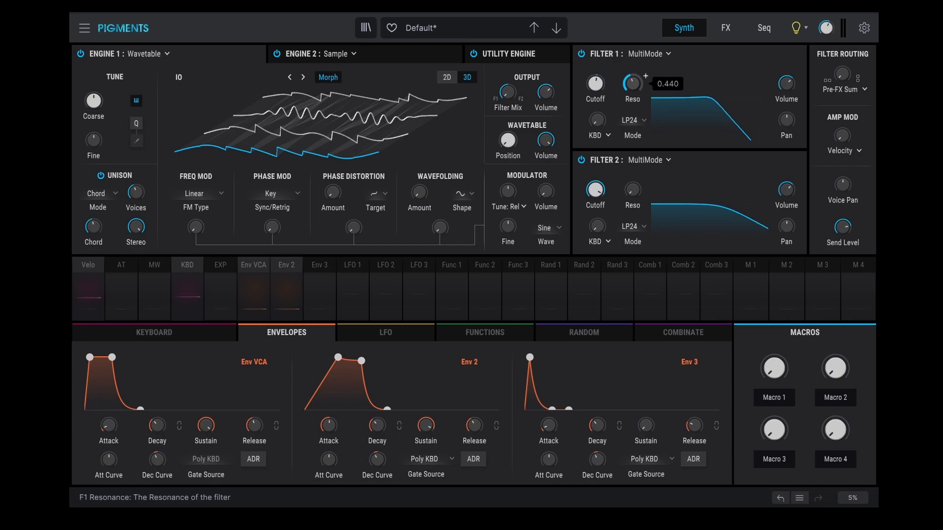
Modulate Filter 1's resonance with Macro 1 at 1.00 and rename the macro Res
{"action": "mouse_move", "coordinate": [594, 85]}
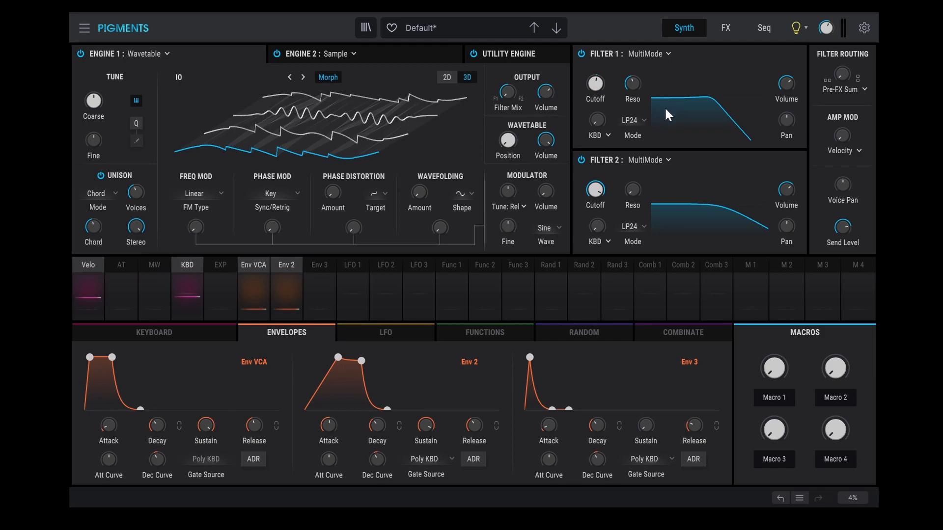
{"action": "mouse_move", "coordinate": [633, 83]}
{"action": "left_mouse_down"}
{"action": "mouse_move", "coordinate": [633, 54]}
{"action": "mouse_move", "coordinate": [634, 69]}
{"action": "left_mouse_up"}
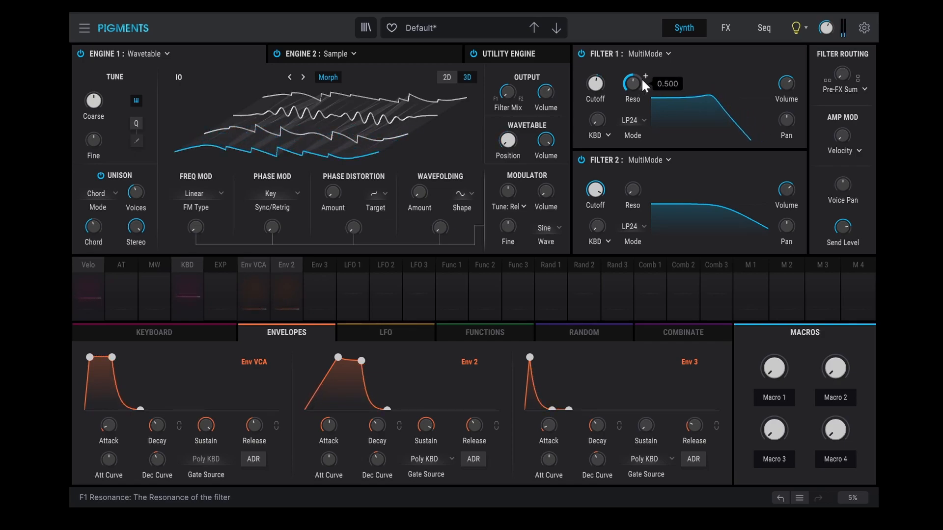
{"action": "left_click", "coordinate": [643, 72]}
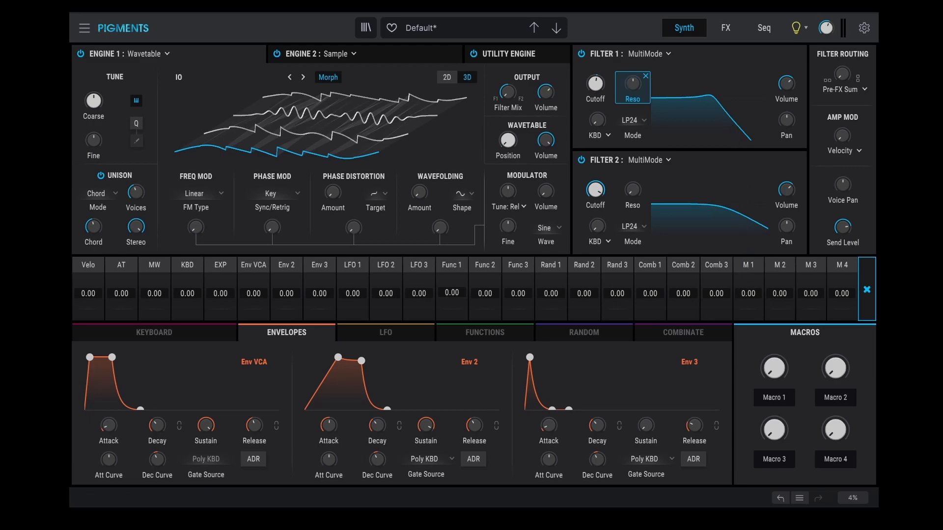
{"action": "left_click_drag", "start_coordinate": [748, 293], "coordinate": [748, 278]}
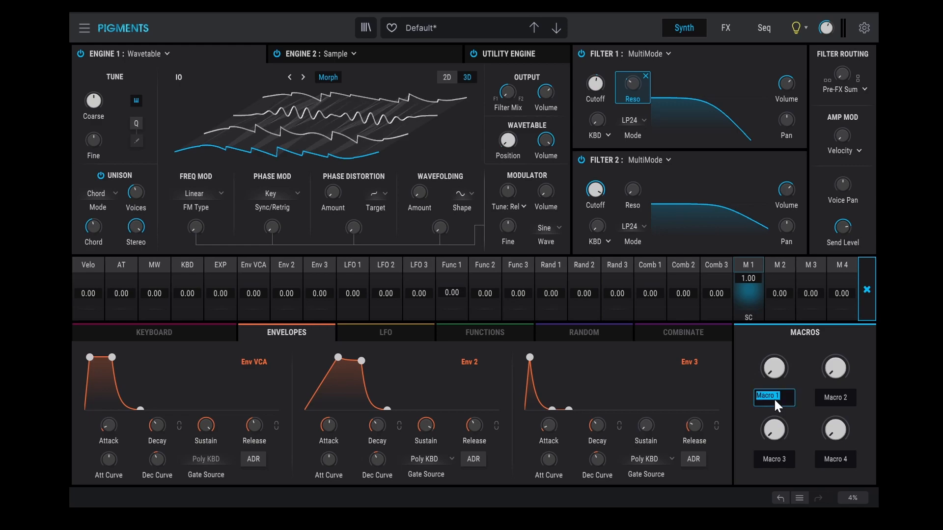
{"action": "type", "text": "Res"}
{"action": "key", "text": "Return"}
Reduce Macro 1's modulation of Filter 1's resonance to 0.70 and turn the Res macro partway up
{"action": "mouse_move", "coordinate": [774, 368]}
{"action": "left_mouse_down"}
{"action": "mouse_move", "coordinate": [774, 318]}
{"action": "mouse_move", "coordinate": [775, 360]}
{"action": "left_mouse_up"}
{"action": "left_click_drag", "start_coordinate": [757, 280], "coordinate": [756, 296]}
{"action": "mouse_move", "coordinate": [771, 364]}
{"action": "left_mouse_down"}
{"action": "mouse_move", "coordinate": [771, 345]}
{"action": "mouse_move", "coordinate": [772, 372]}
{"action": "left_mouse_up"}
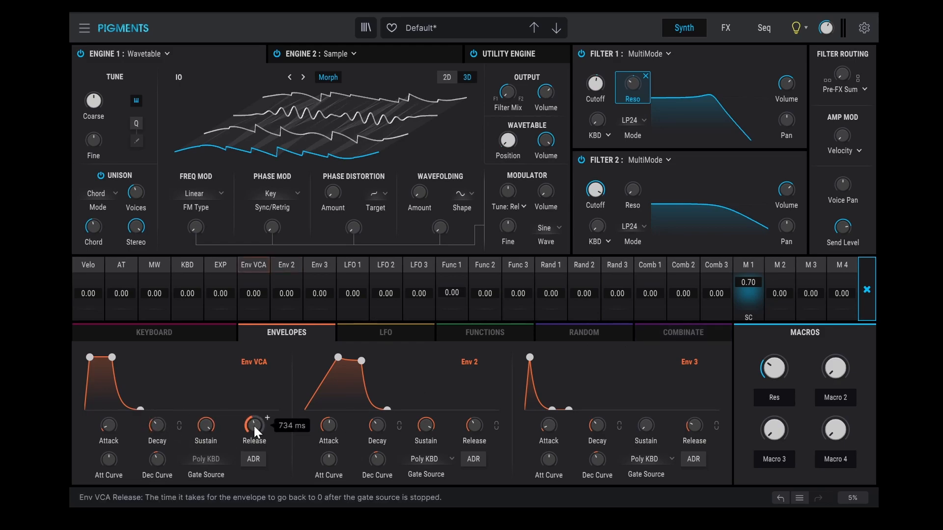
Shorten Env VCA's release and modulate it with Macro 2 at 1.00, renaming the macro Release
{"action": "scroll", "coordinate": [257, 424], "scroll_direction": "down", "scroll_amount": 5}
{"action": "left_click", "coordinate": [266, 417]}
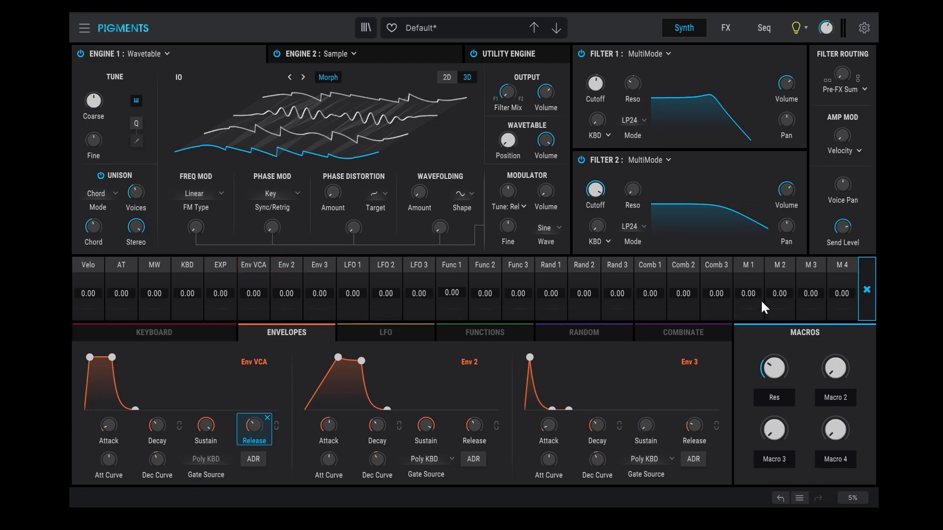
{"action": "left_click_drag", "start_coordinate": [775, 295], "coordinate": [775, 258]}
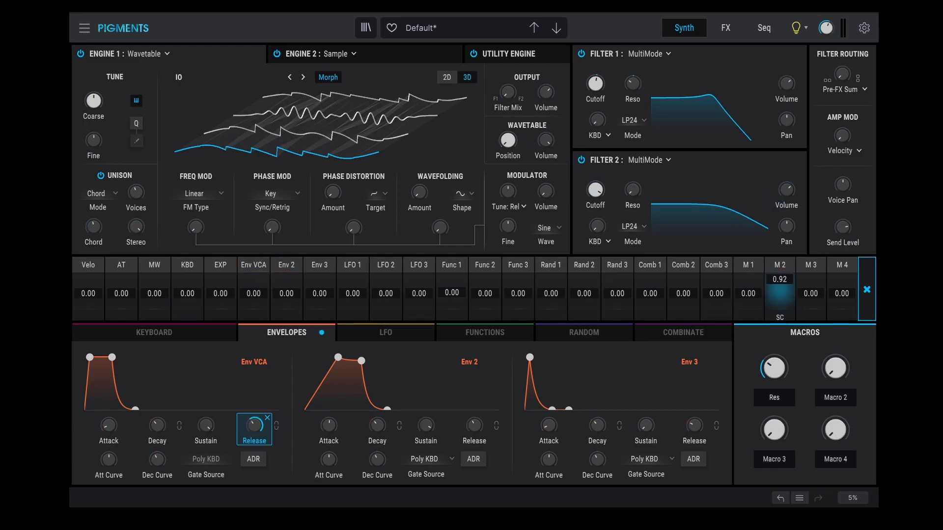
{"action": "double_click", "coordinate": [834, 396]}
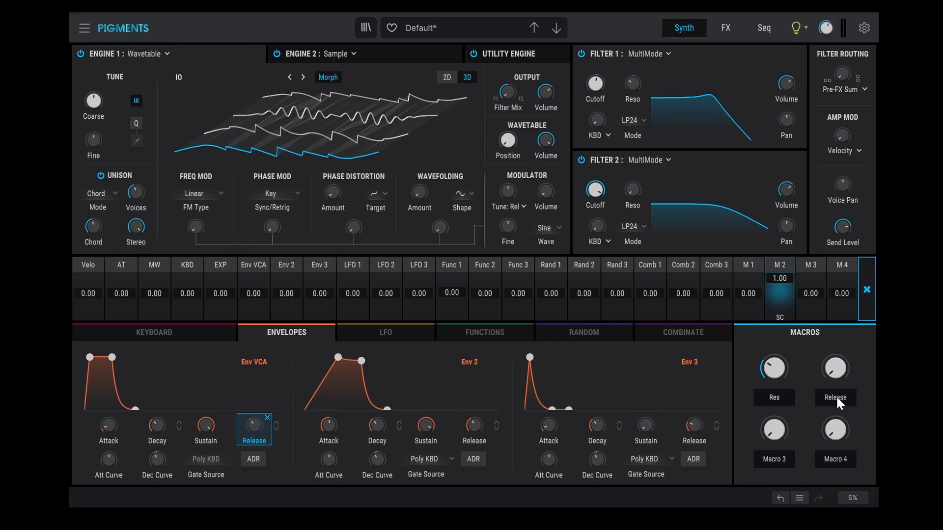
Shorten Env VCA's base release further and set the Release macro to about 0.21
{"action": "left_click_drag", "start_coordinate": [835, 386], "coordinate": [834, 322]}
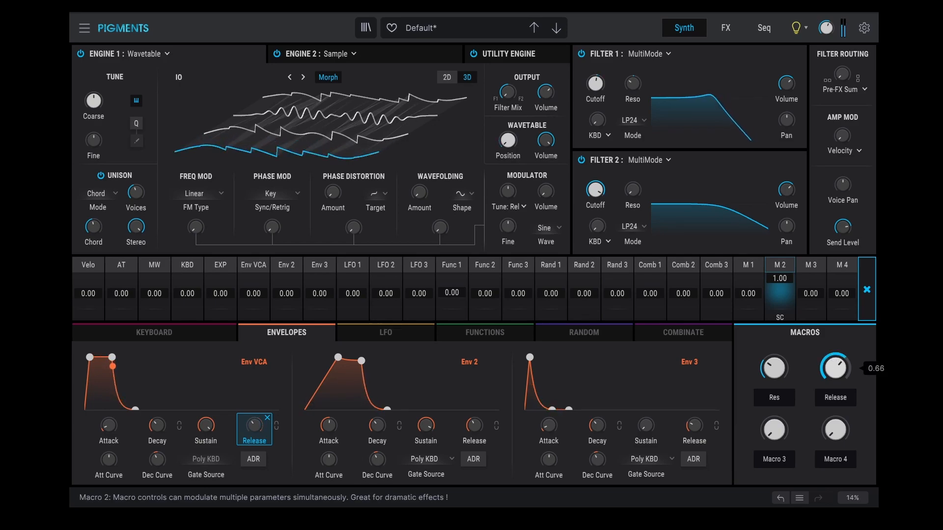
{"action": "left_click_drag", "start_coordinate": [835, 339], "coordinate": [835, 386]}
{"action": "left_click_drag", "start_coordinate": [132, 409], "coordinate": [125, 407]}
{"action": "left_click_drag", "start_coordinate": [834, 368], "coordinate": [835, 343]}
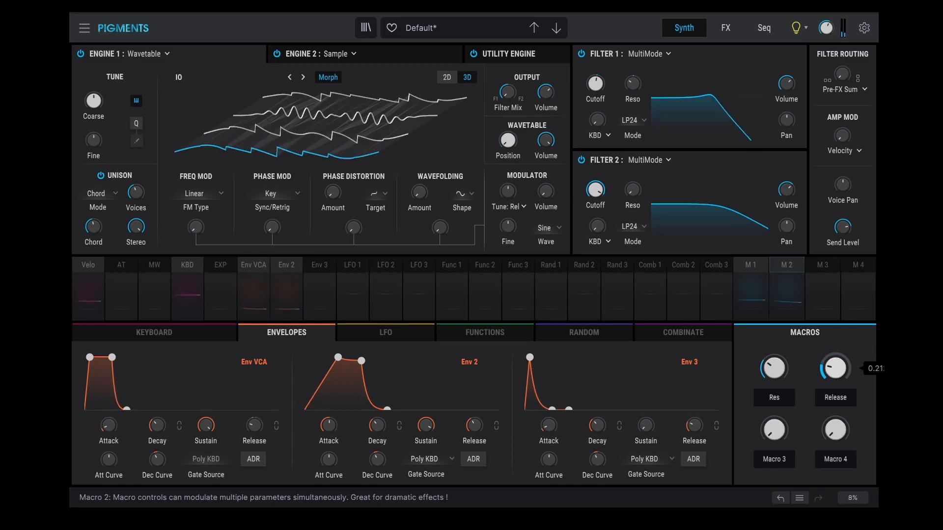